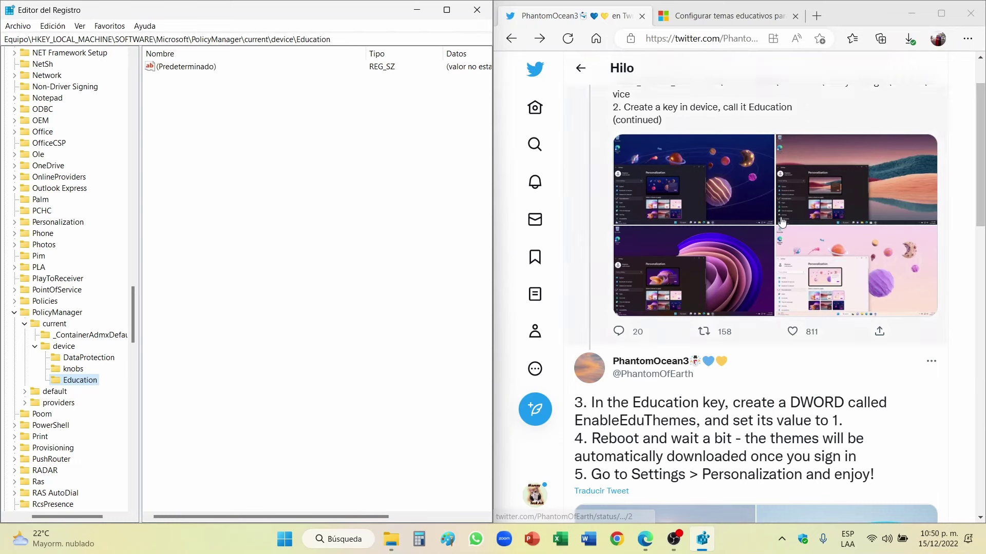
scroll(626, 322, "down", 5)
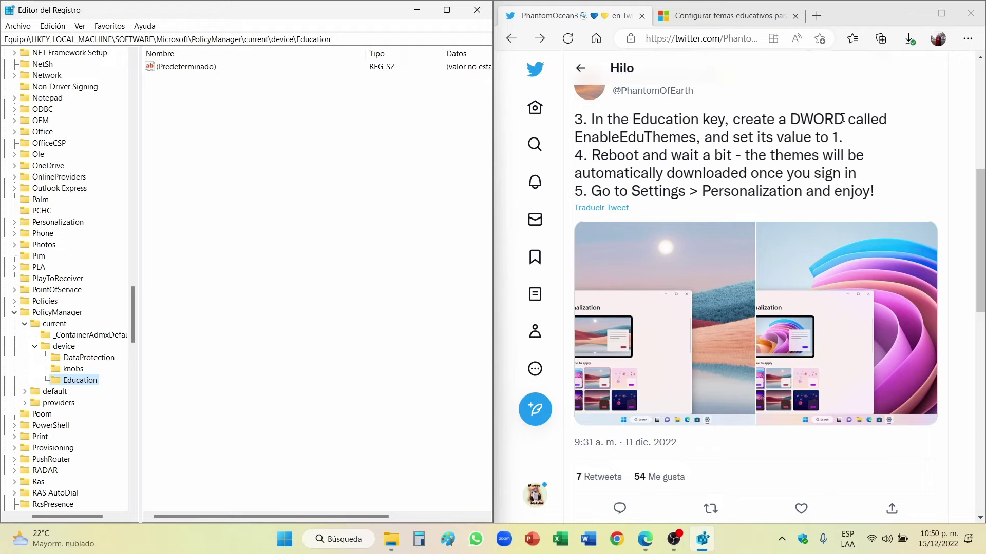
right_click(204, 186)
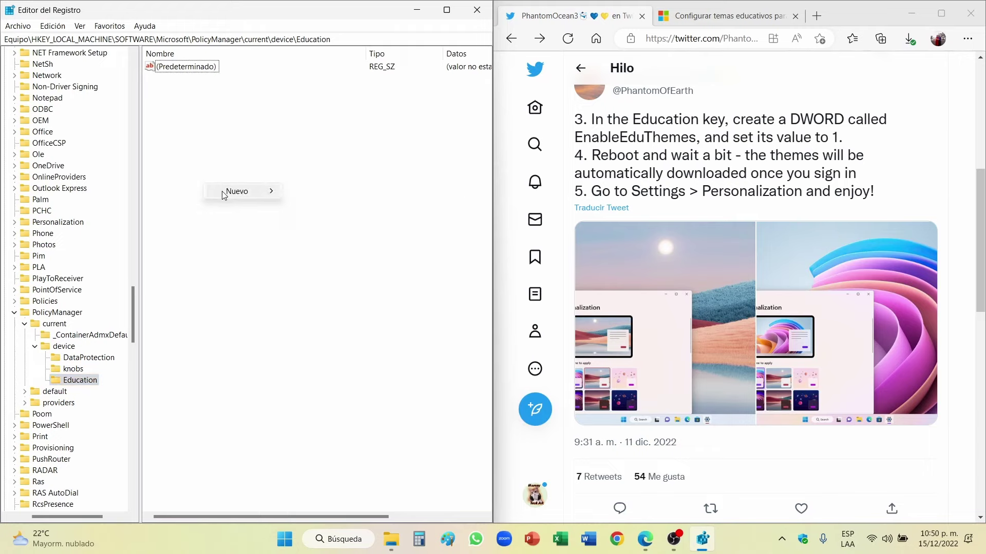
mouse_move(232, 192)
left_click(300, 191)
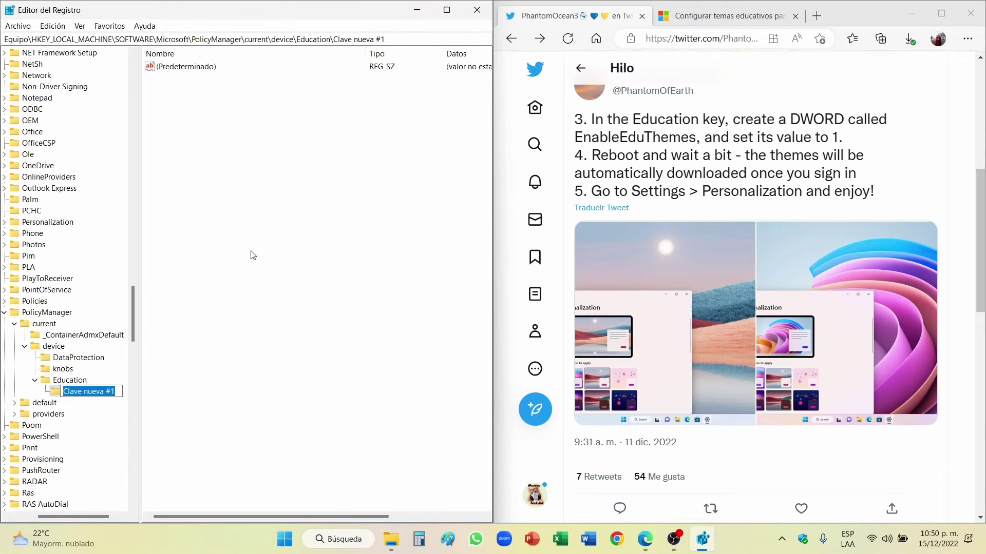
left_click(169, 392)
left_click(72, 394)
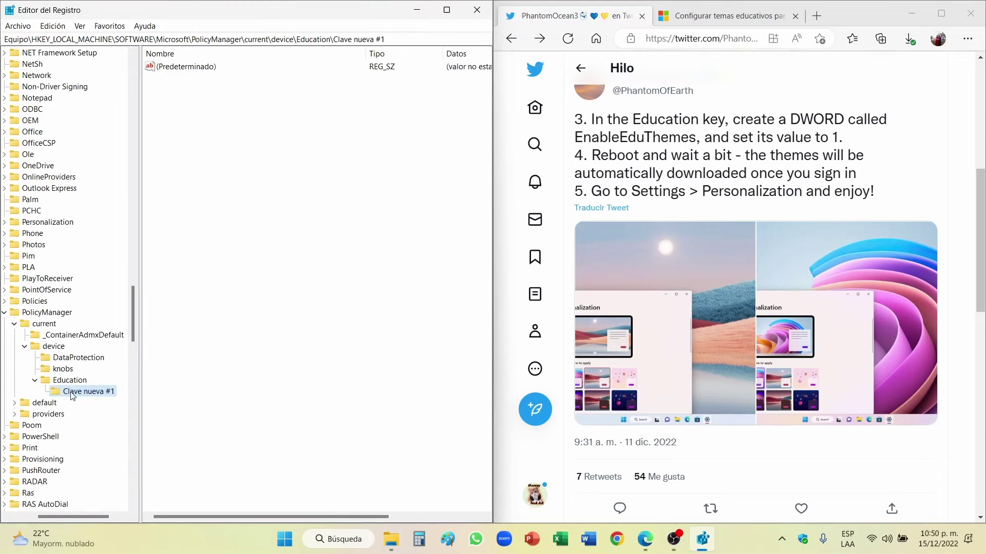
key("Delete")
key("Return")
left_click(314, 112)
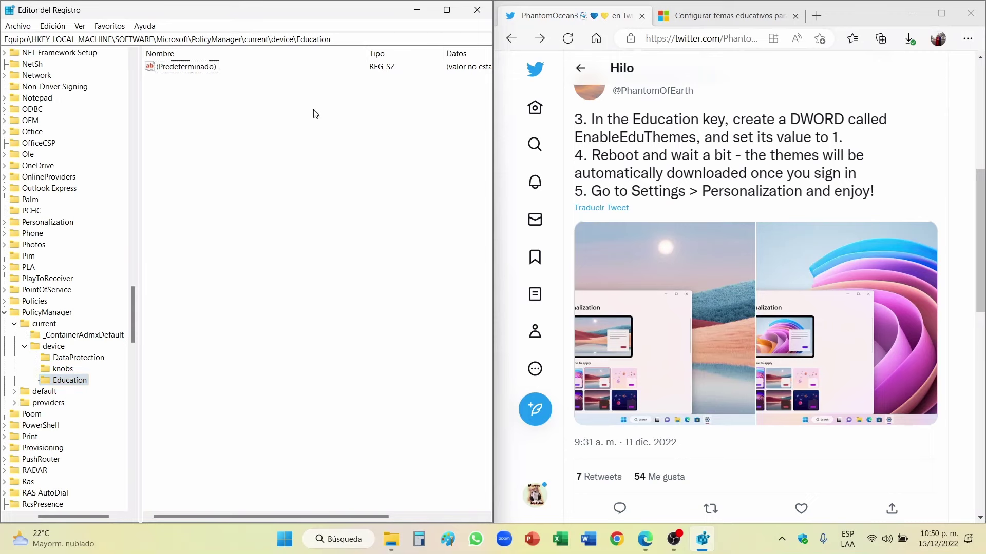
Step: Create a 32-bit DWORD value named EnableEduThemes in the Education key
right_click(227, 136)
mouse_move(301, 144)
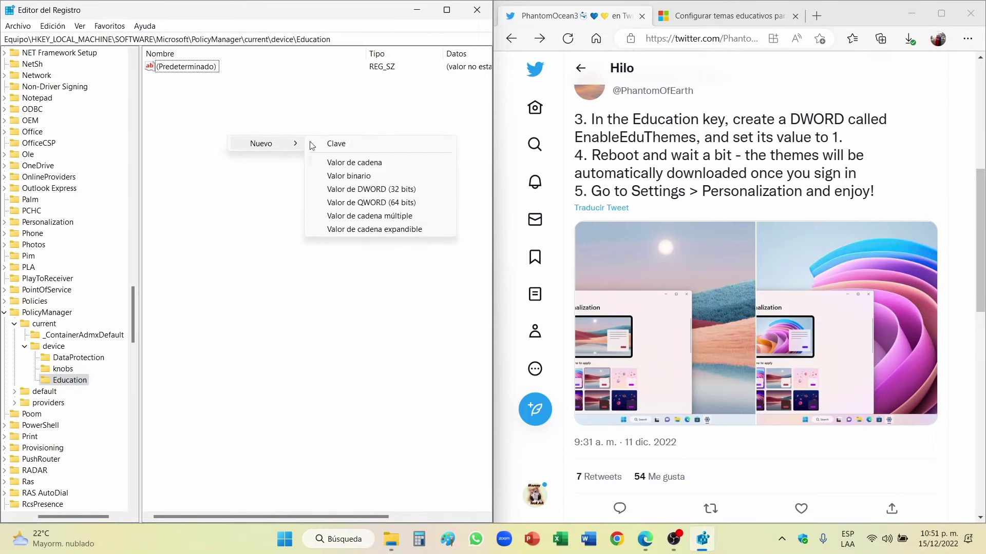
left_click(386, 194)
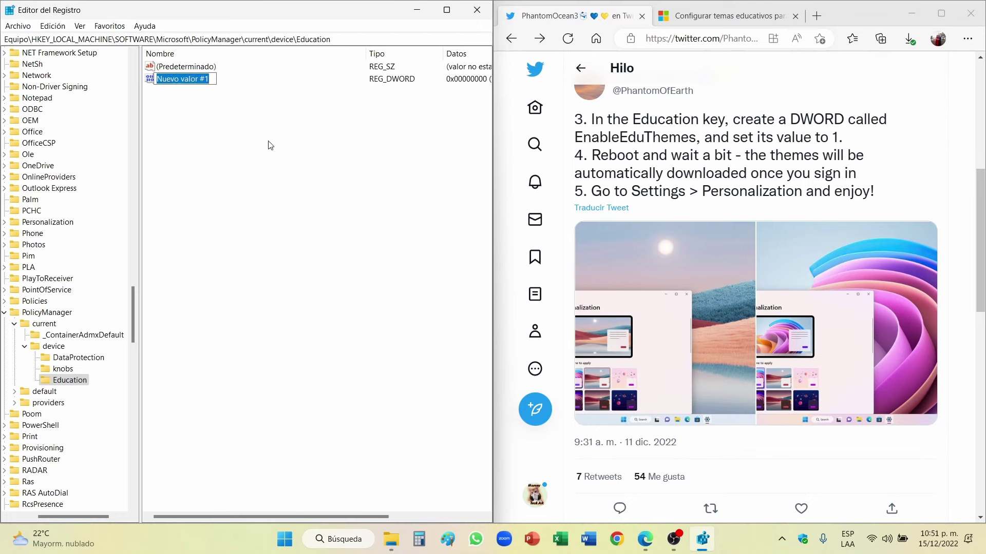
key("Caps_Lock")
type("E")
key("Caps_Lock")
type("d")
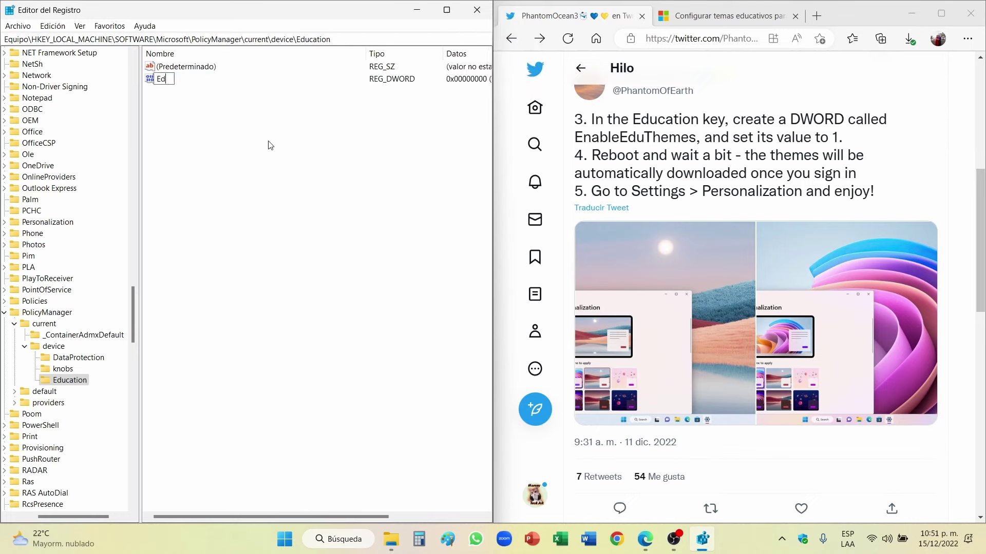
type("nable")
key("Caps_Lock")
type("E")
key("Caps_Lock")
type("du")
key("Caps_Lock")
type("T")
key("Caps_Lock")
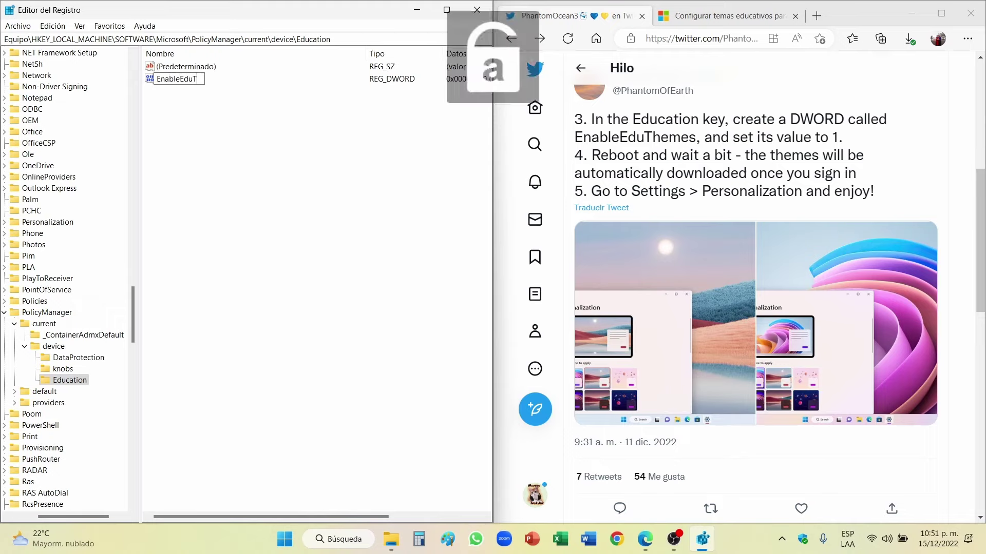
type("hemes")
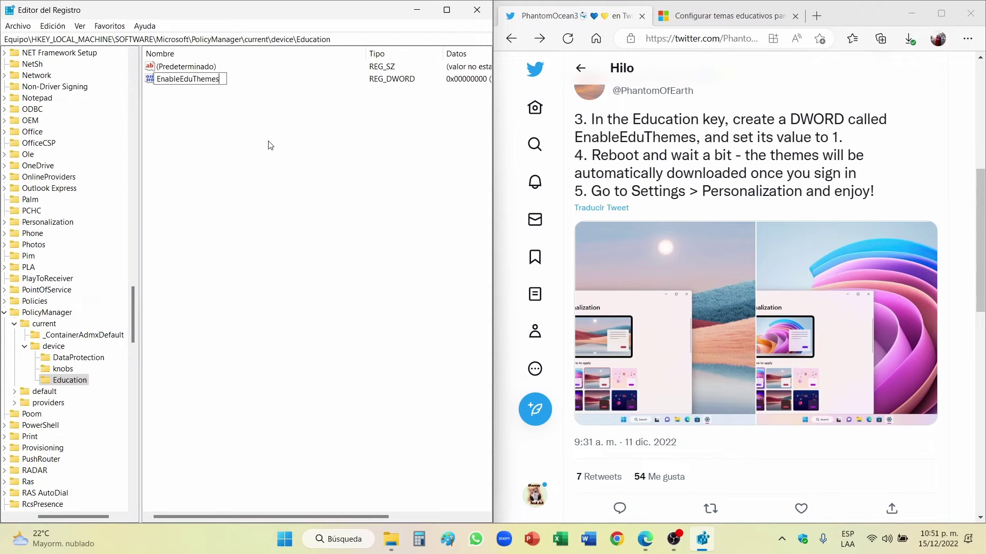
key("Return")
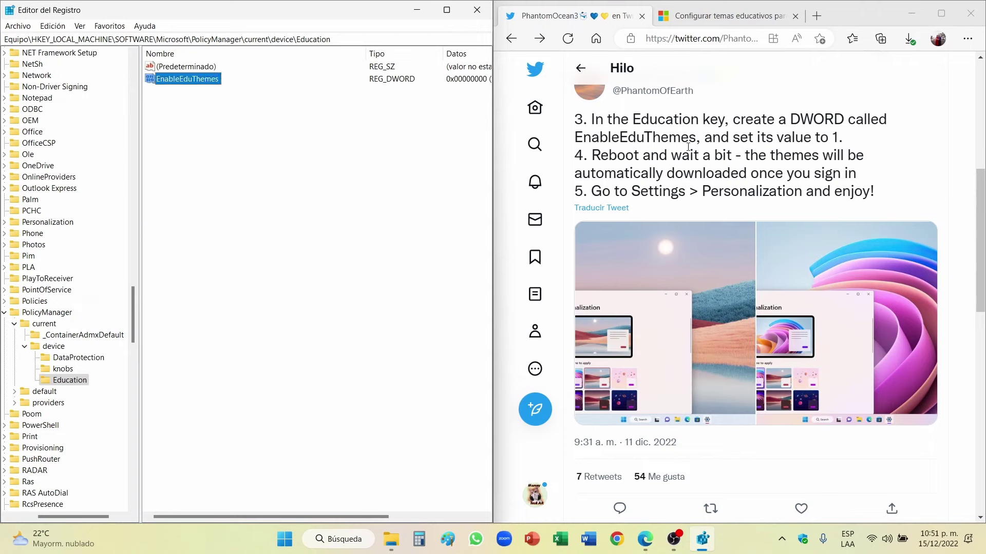
Step: Set the value data of the EnableEduThemes DWORD to 1
right_click(182, 80)
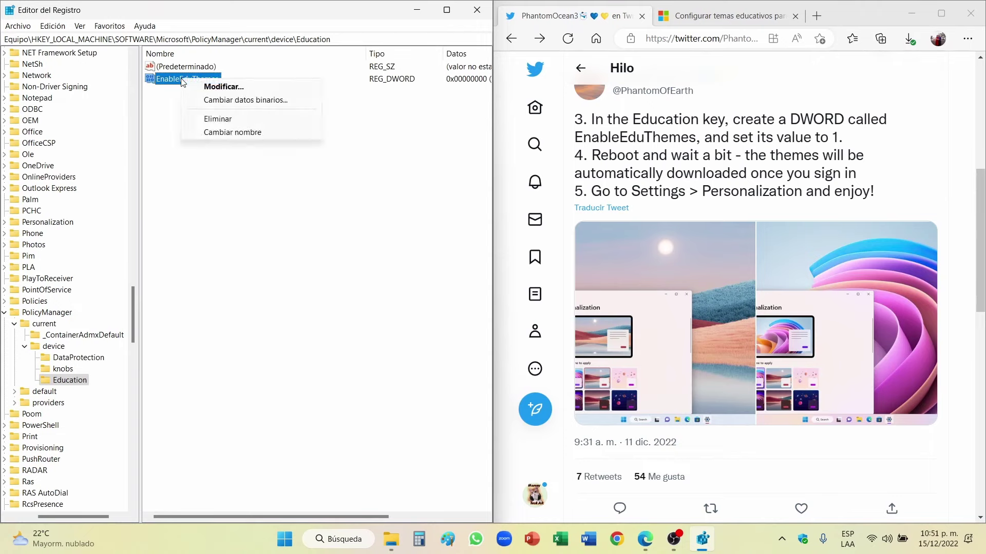
left_click(224, 87)
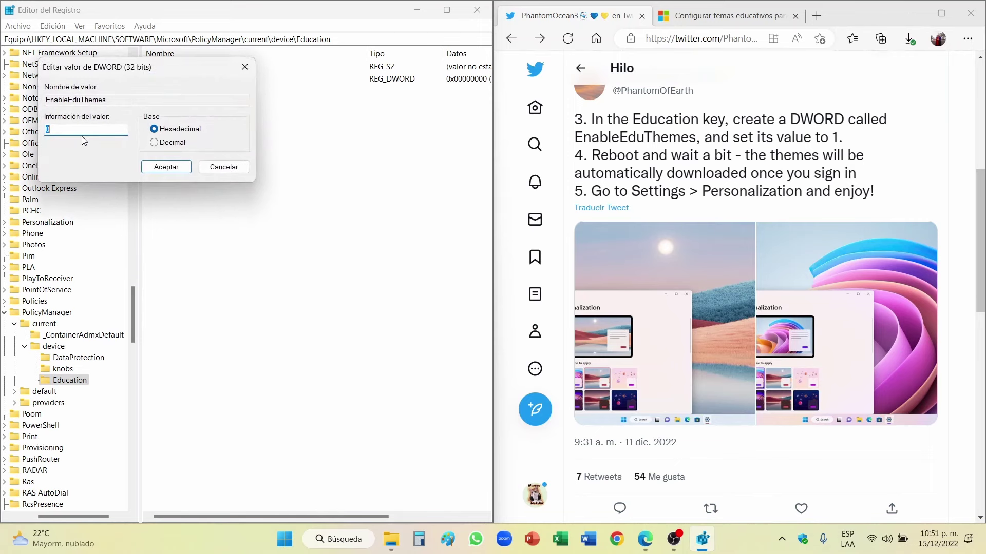
type("1")
left_click(156, 169)
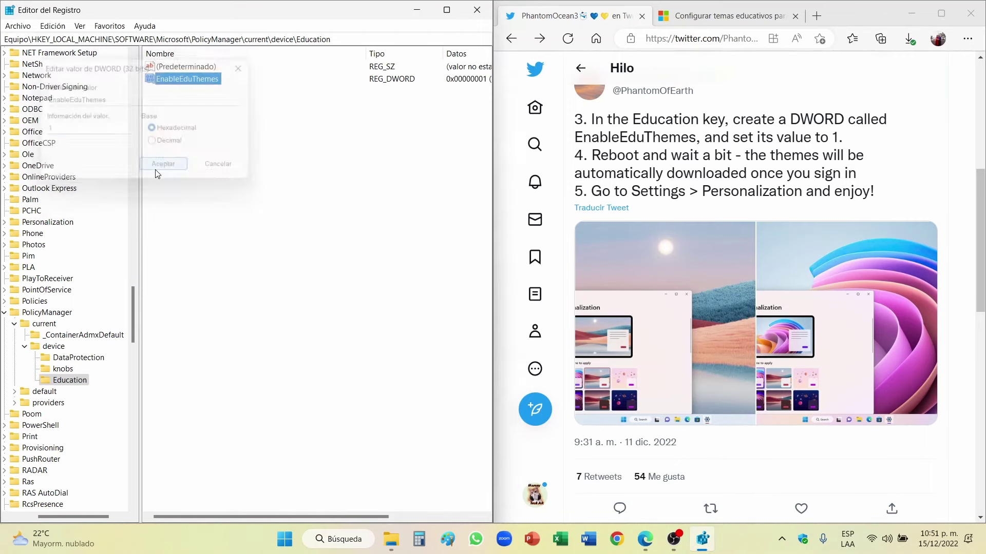
left_click(331, 214)
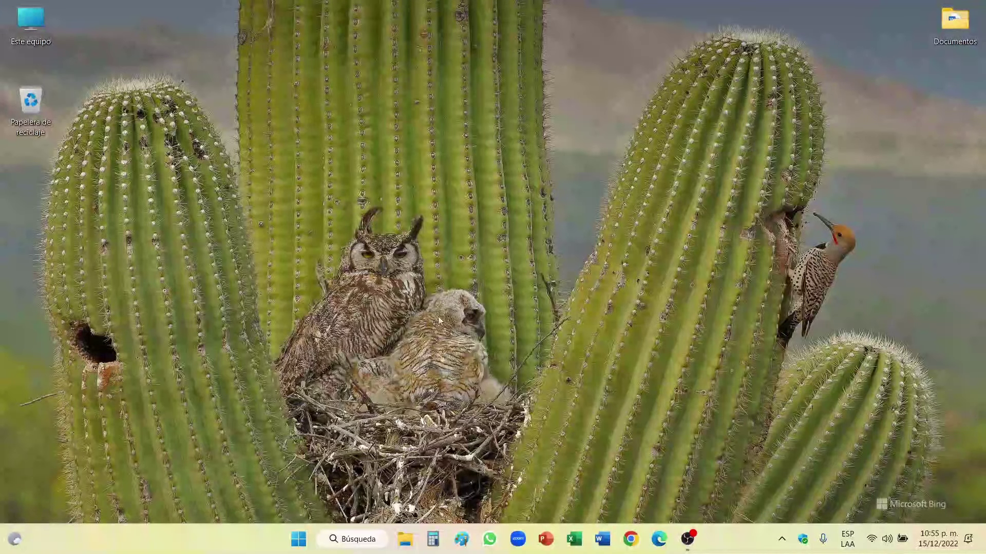
Step: Reopen the Registry Editor to check the EnableEduThemes entry in the Education key, and close the editor
key("super+r")
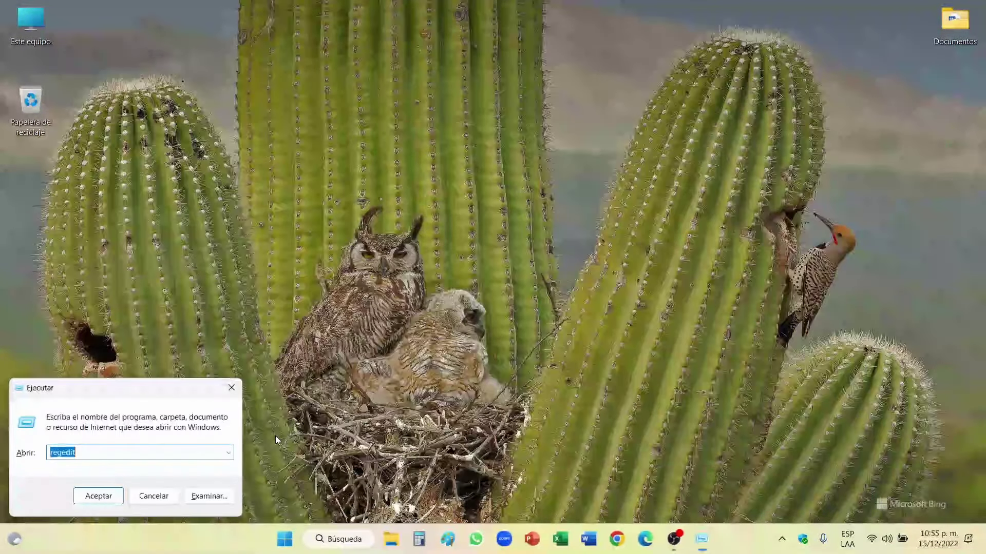
key("Escape")
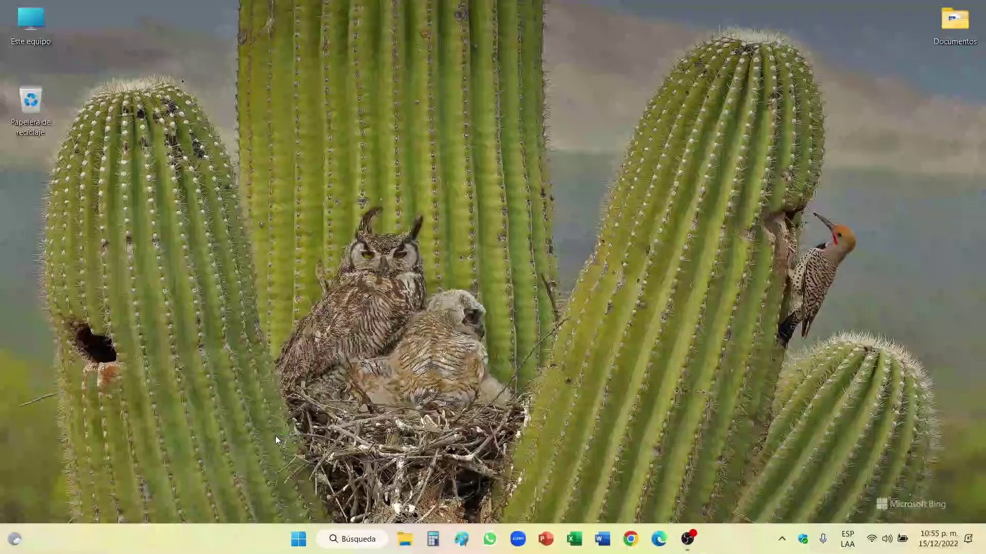
left_click(453, 369)
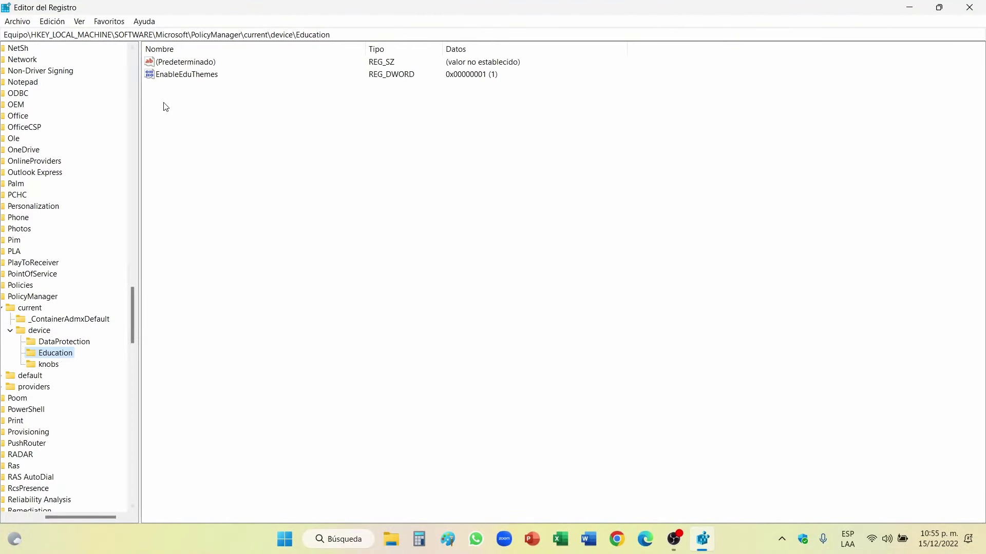
left_click(181, 76)
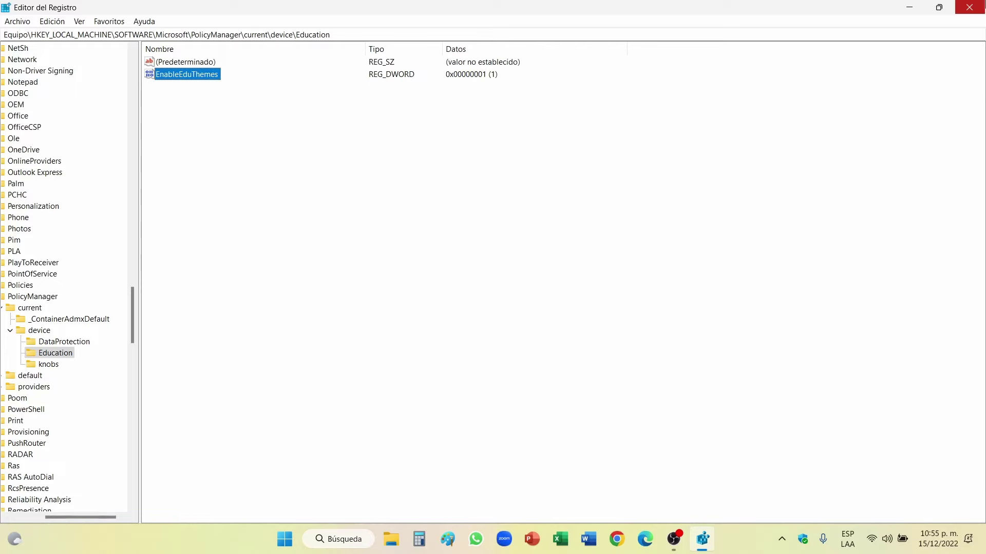
left_click(969, 7)
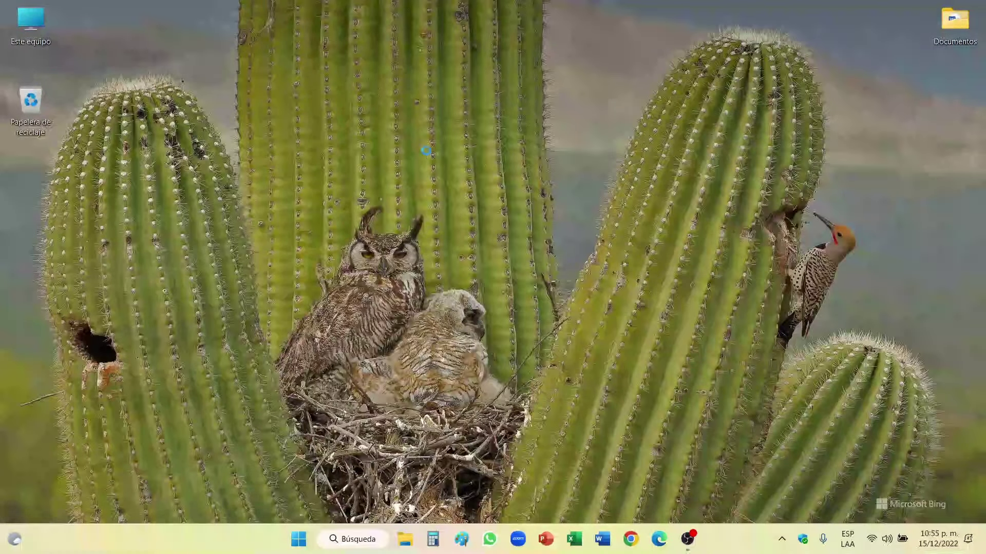
Step: Open the Themes page of the Windows personalization settings from the desktop
right_click(425, 150)
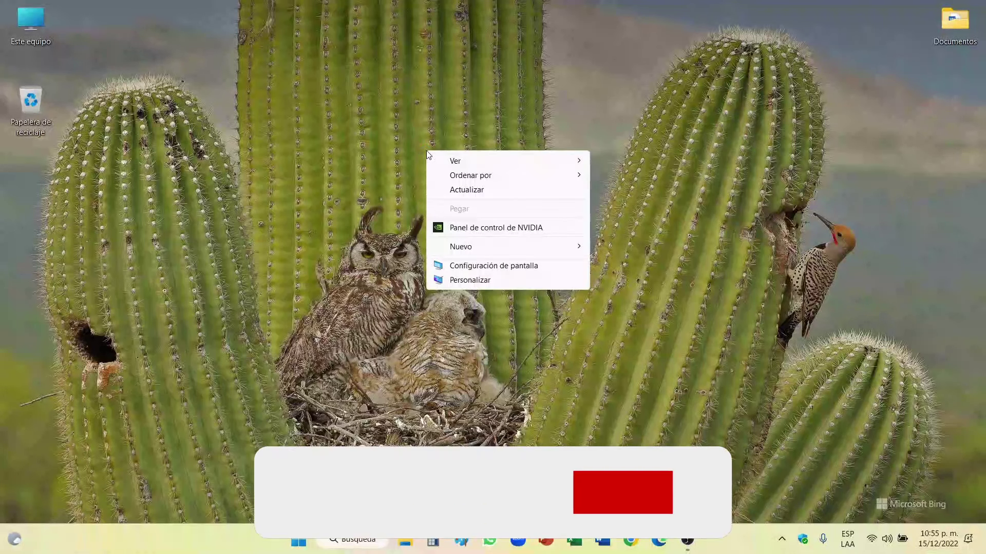
left_click(455, 279)
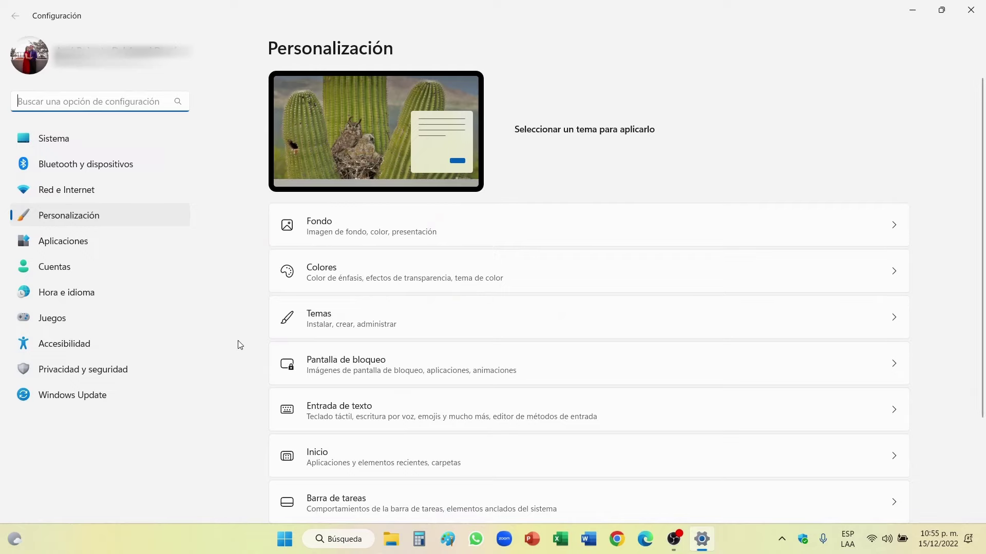
left_click(292, 333)
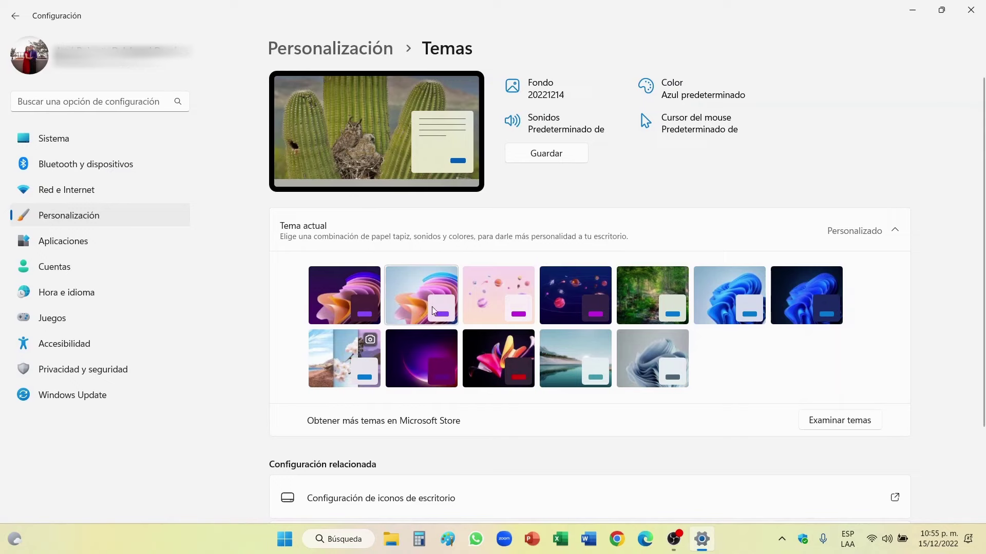
Step: Apply the Flower (dark) theme, preview it on the desktop and return to the theme settings
left_click(353, 298)
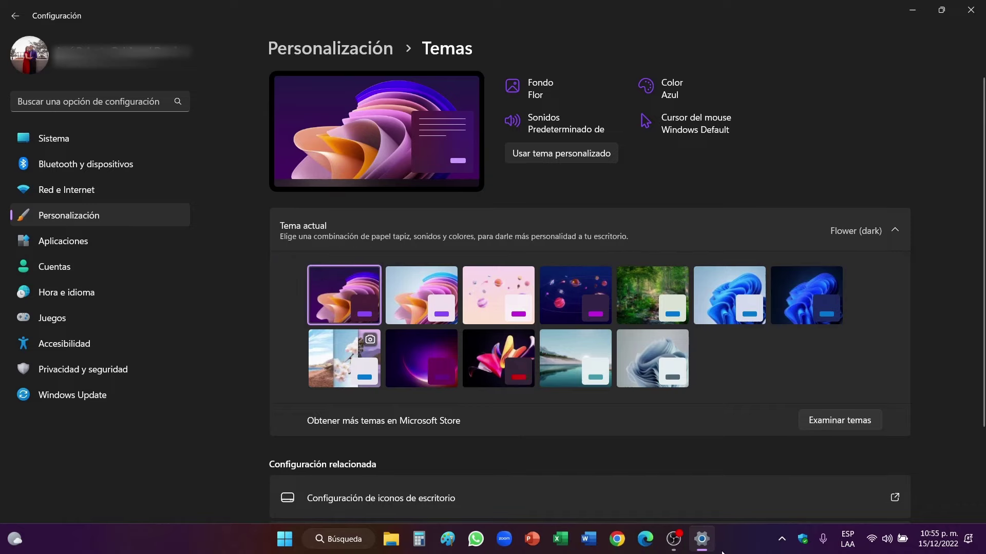
left_click(702, 539)
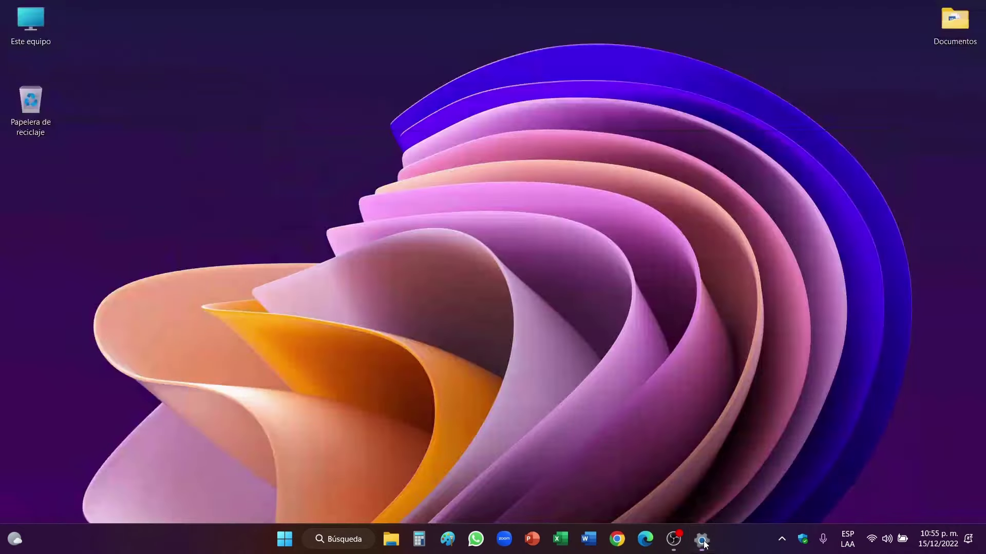
left_click(703, 543)
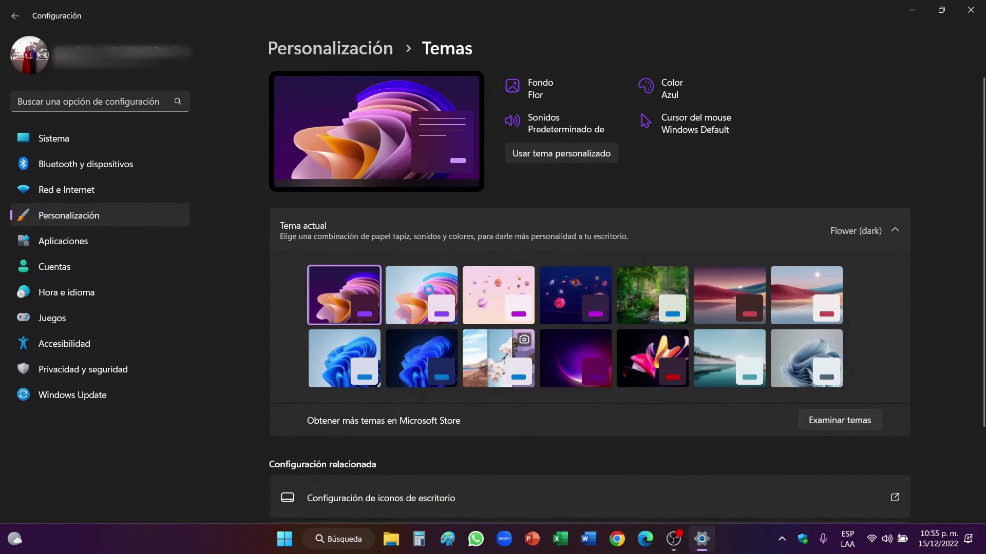
Step: Apply the light flower theme, Flor (claro), and preview it on the desktop before returning to the theme settings
left_click(430, 290)
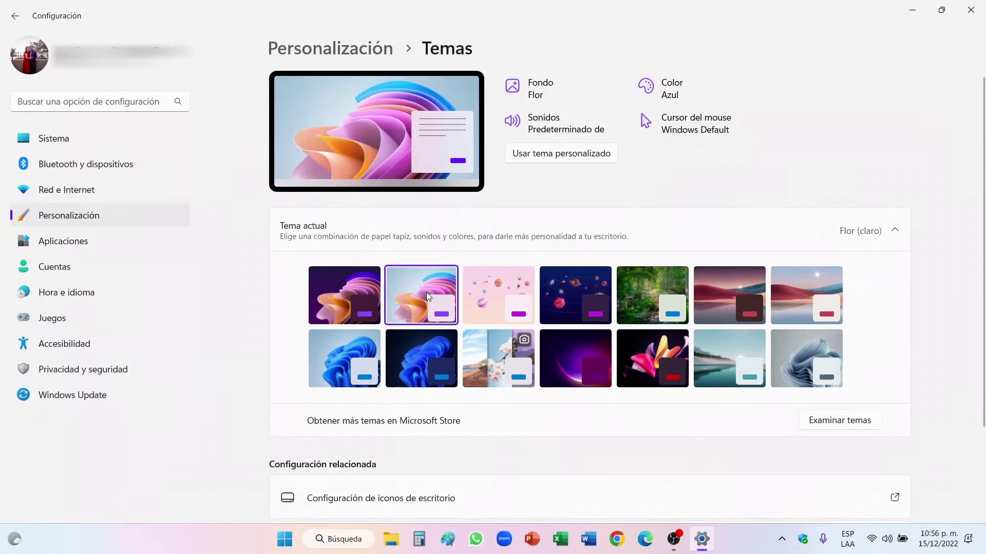
left_click(703, 544)
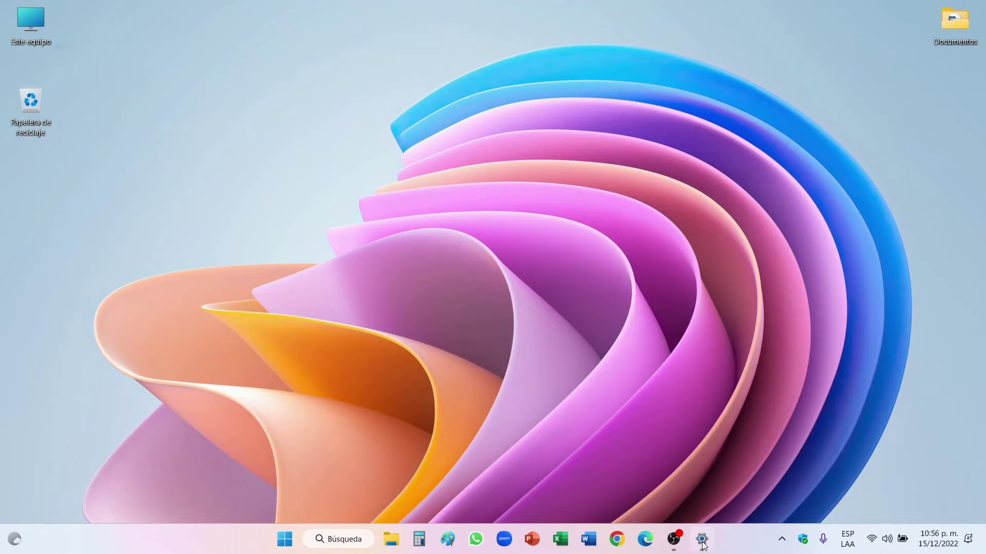
left_click(702, 540)
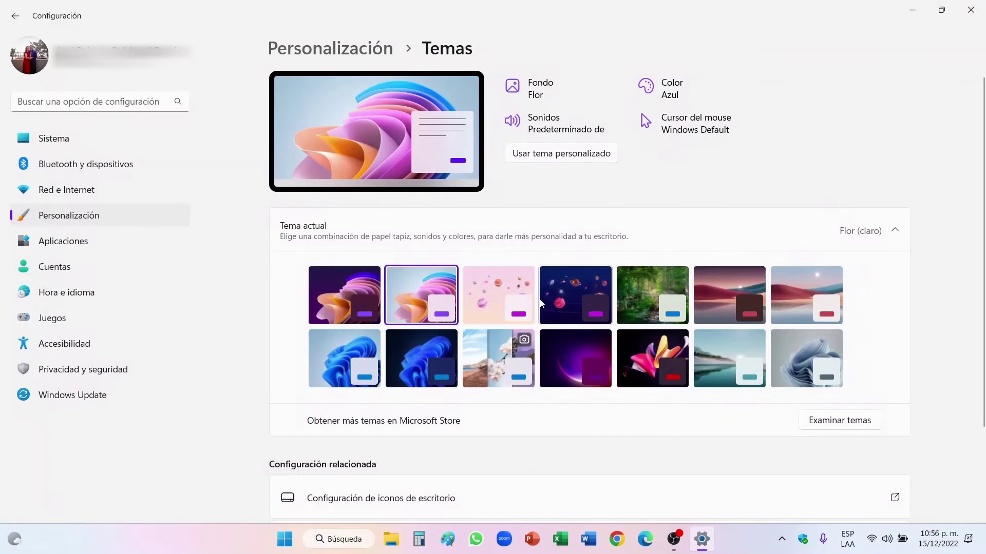
Step: Apply the Planets (light) theme, switch to Planets (dark), and preview the dark version on the desktop
left_click(502, 297)
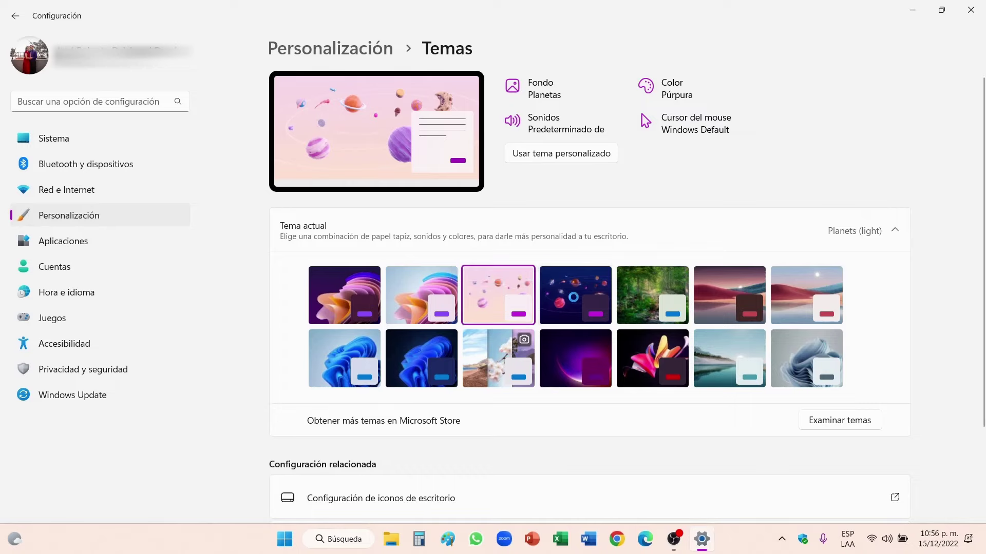
left_click(574, 298)
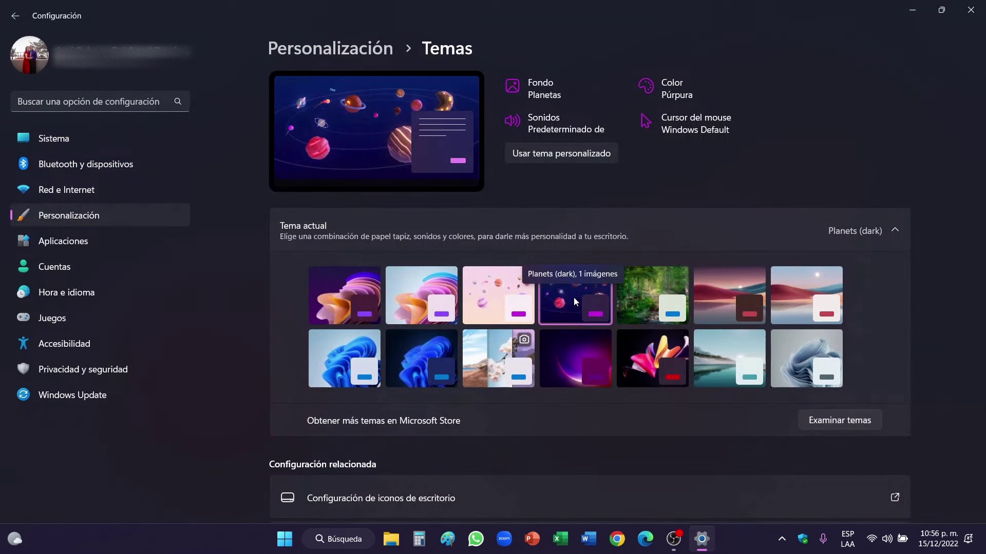
left_click(707, 538)
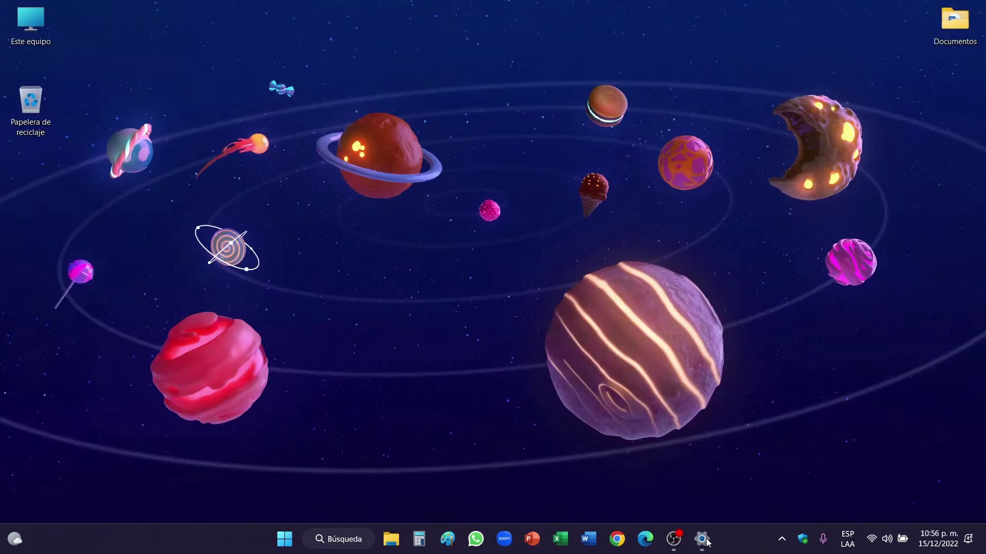
left_click(707, 540)
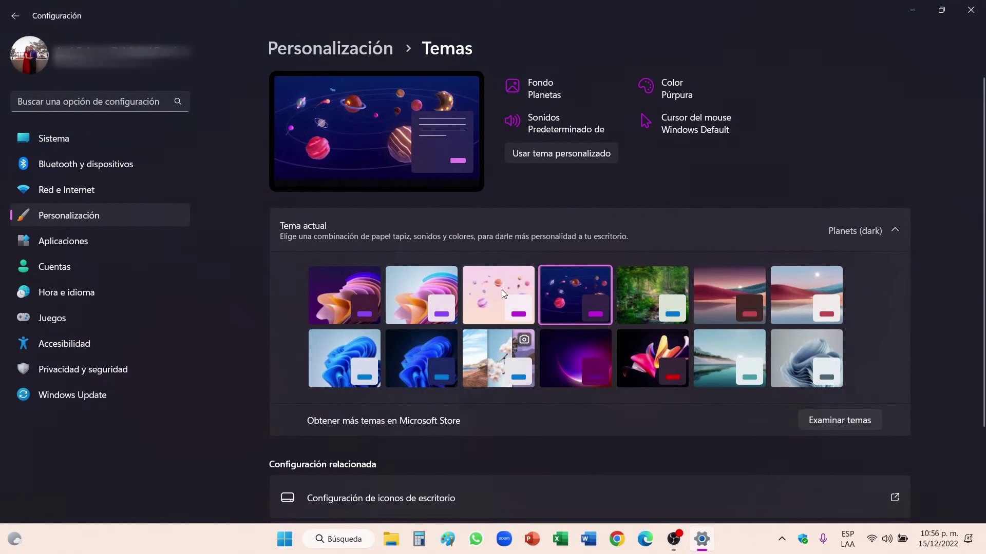
Step: Switch to the Planets (light) theme and show it on the desktop
left_click(502, 291)
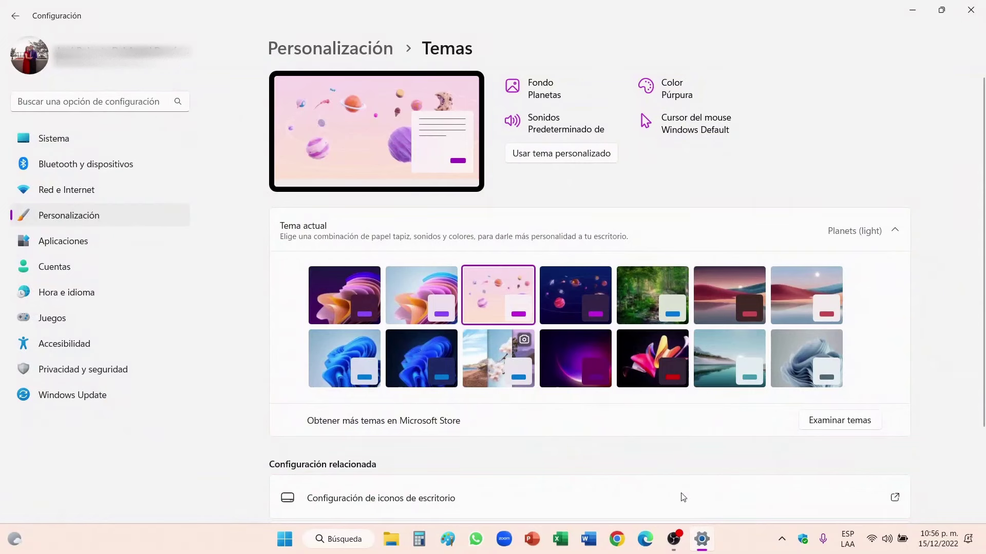
left_click(702, 539)
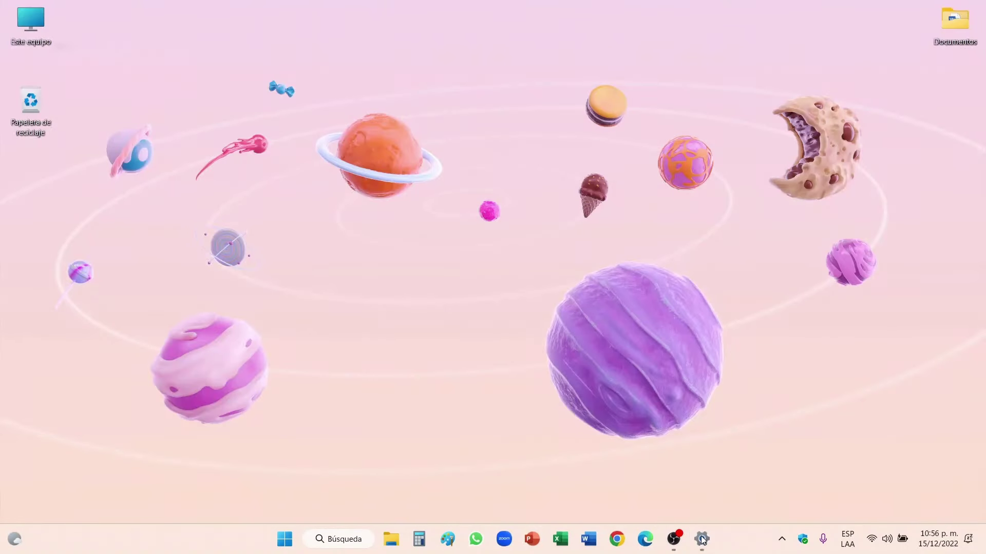
Step: Apply the Sunset (dark) theme, preview it on the desktop and return to the theme settings
left_click(702, 539)
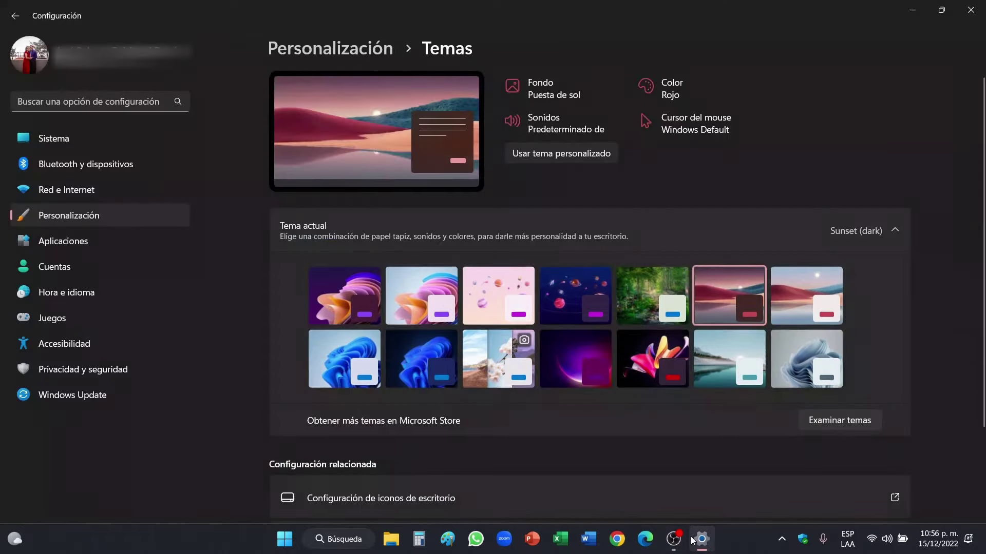
left_click(693, 540)
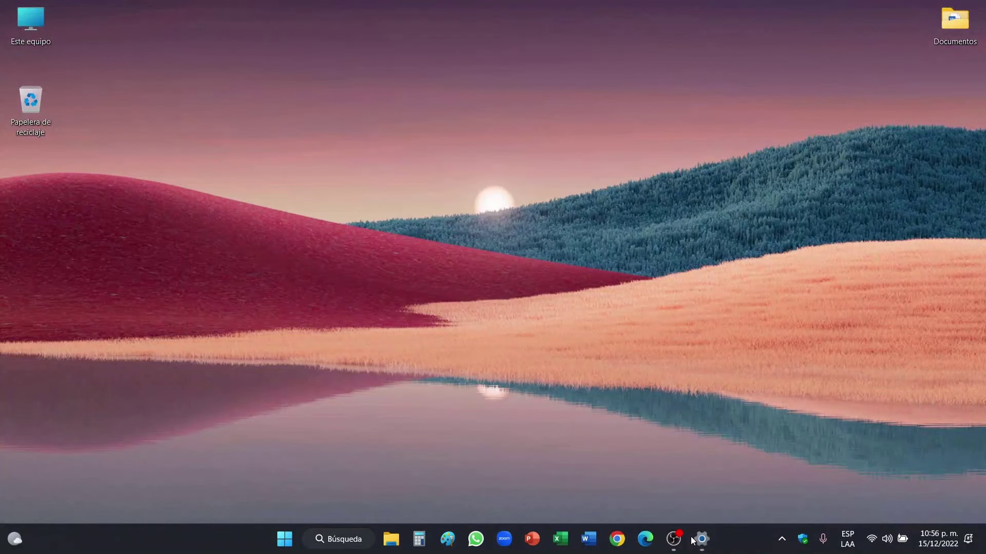
left_click(693, 540)
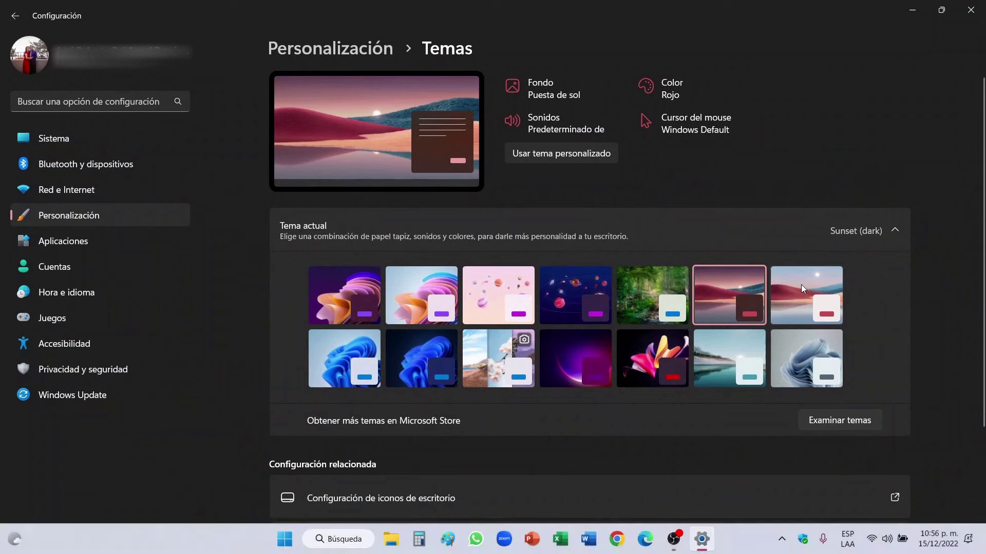
Step: Apply the Sunset (light) theme and preview it on the desktop before returning to the theme settings
left_click(801, 284)
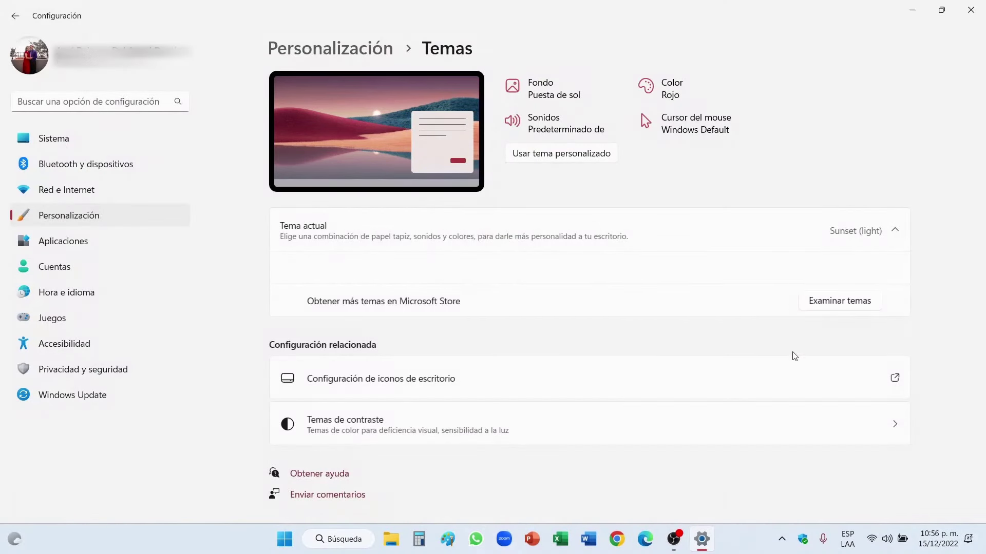
left_click(706, 540)
left_click(707, 542)
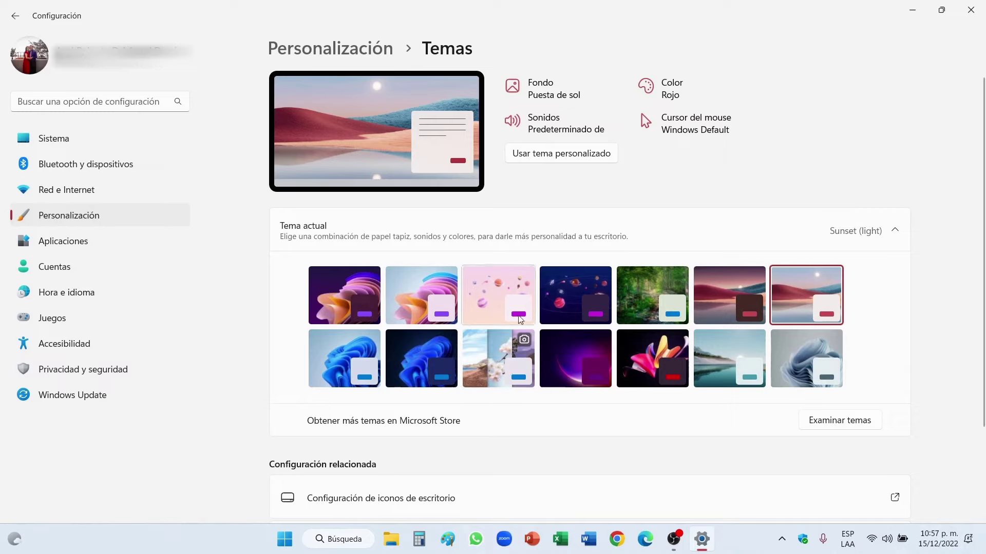
Step: Apply the Sunrise theme, preview its lake wallpaper on the desktop and return to the theme settings
left_click(736, 363)
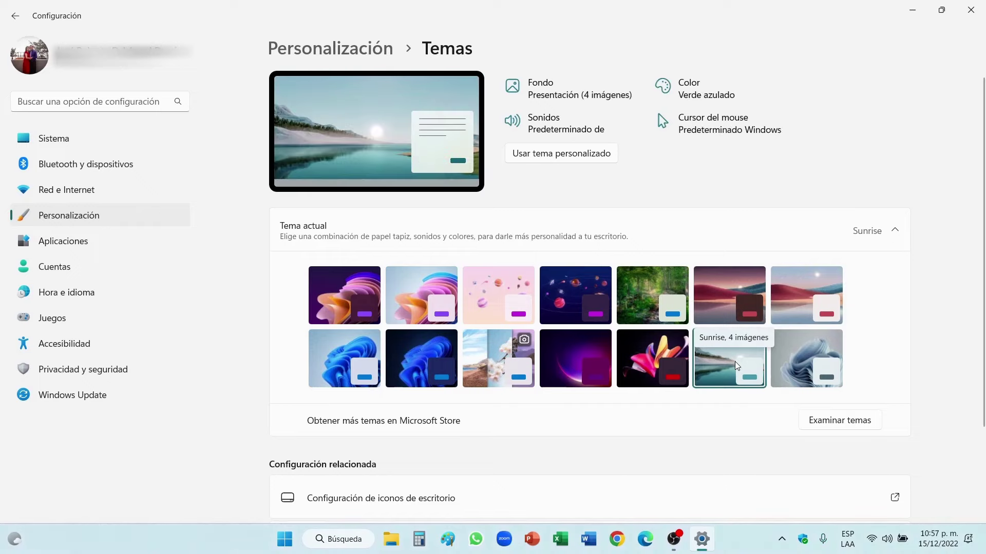
left_click(700, 539)
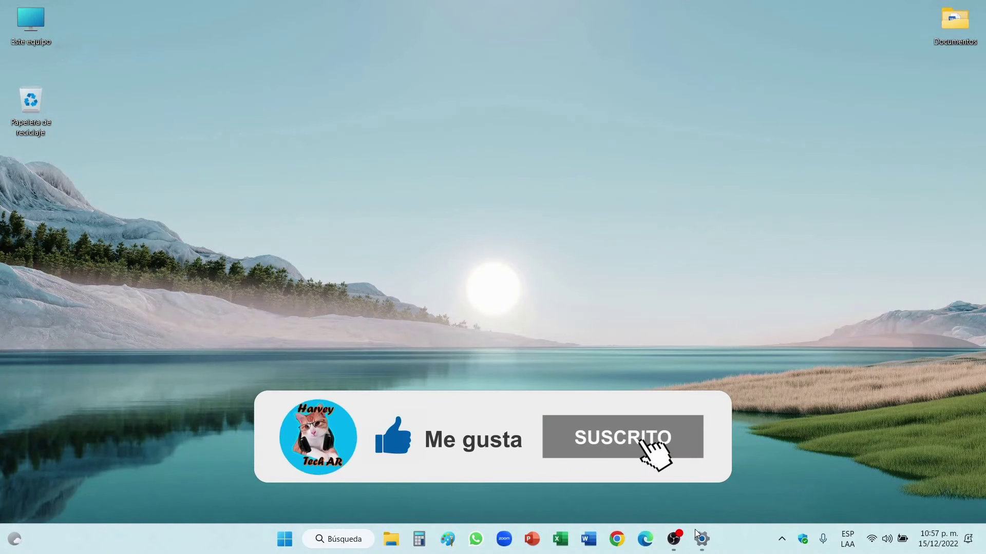
left_click(698, 536)
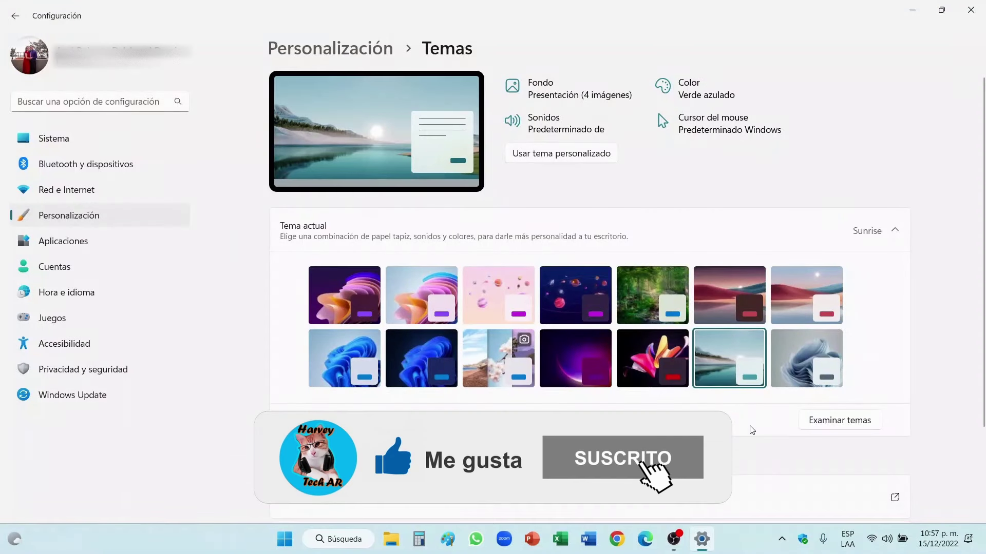
Step: Apply the Flujo theme, switch to Movimiento capturado, and preview the latter on the desktop before returning to the theme settings
left_click(797, 366)
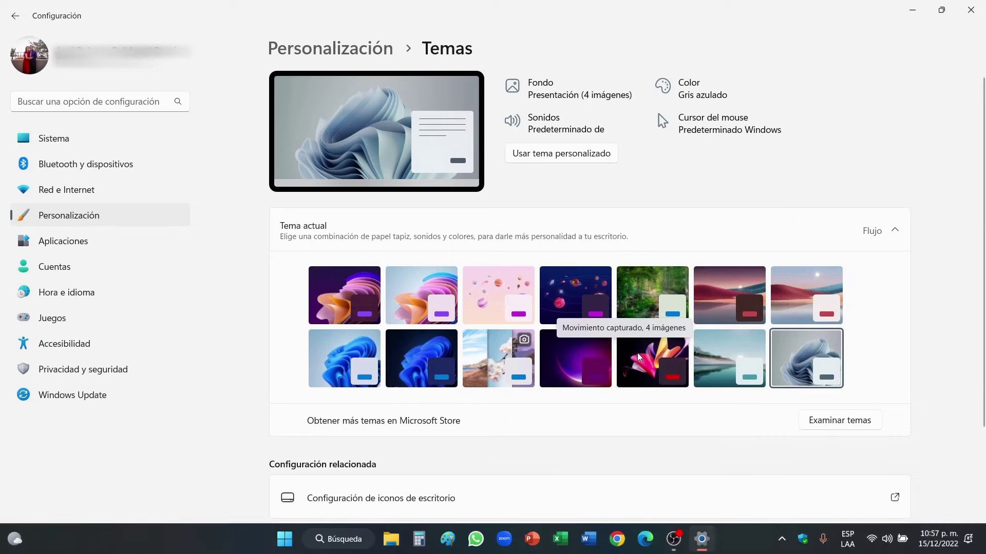
left_click(699, 540)
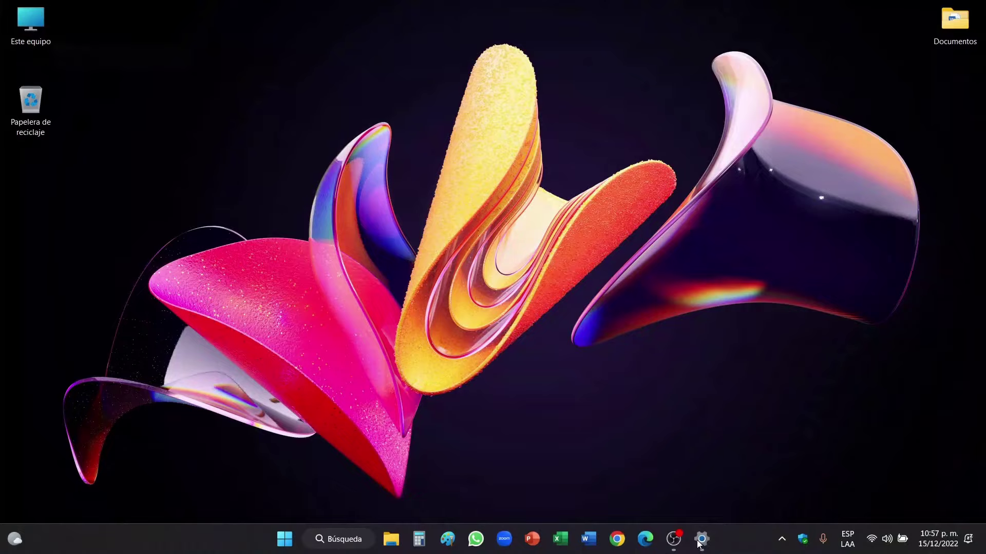
left_click(699, 540)
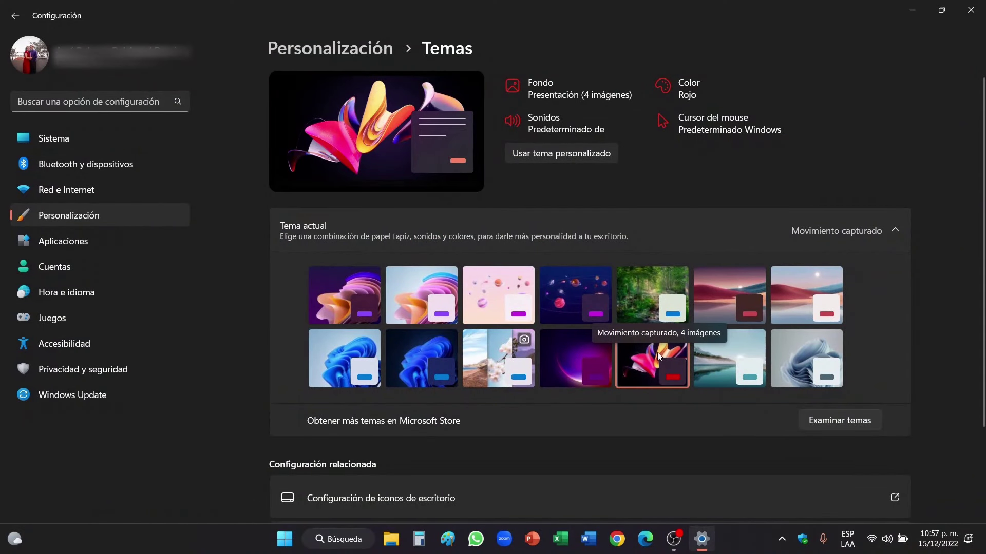
Step: Apply the Resplandor theme and preview it on the desktop, then switch back to the Sunrise theme
left_click(578, 353)
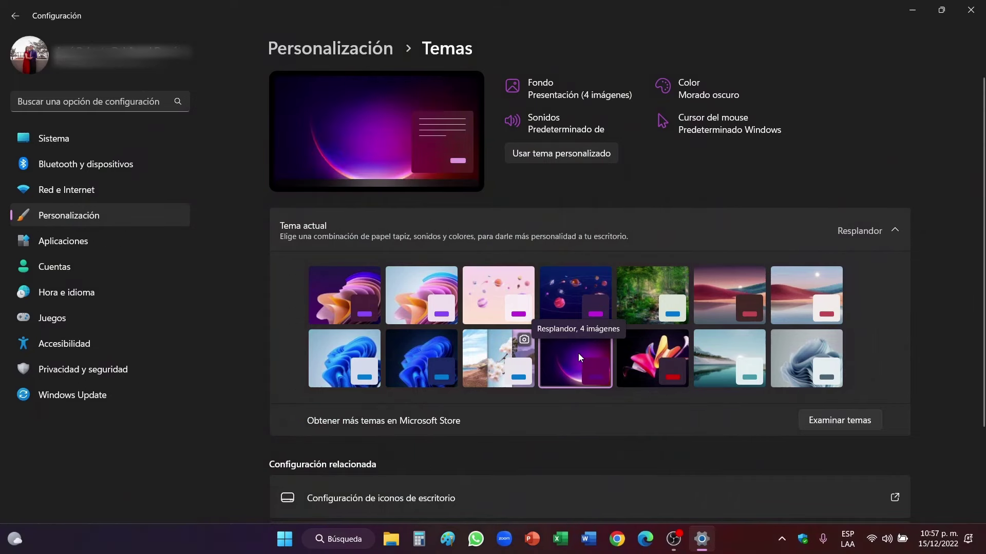
left_click(698, 545)
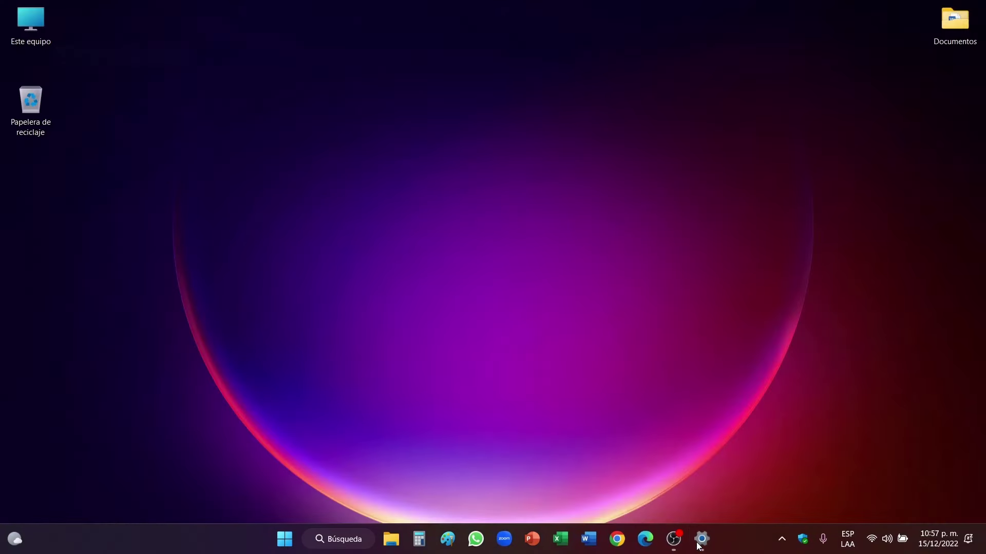
left_click(700, 540)
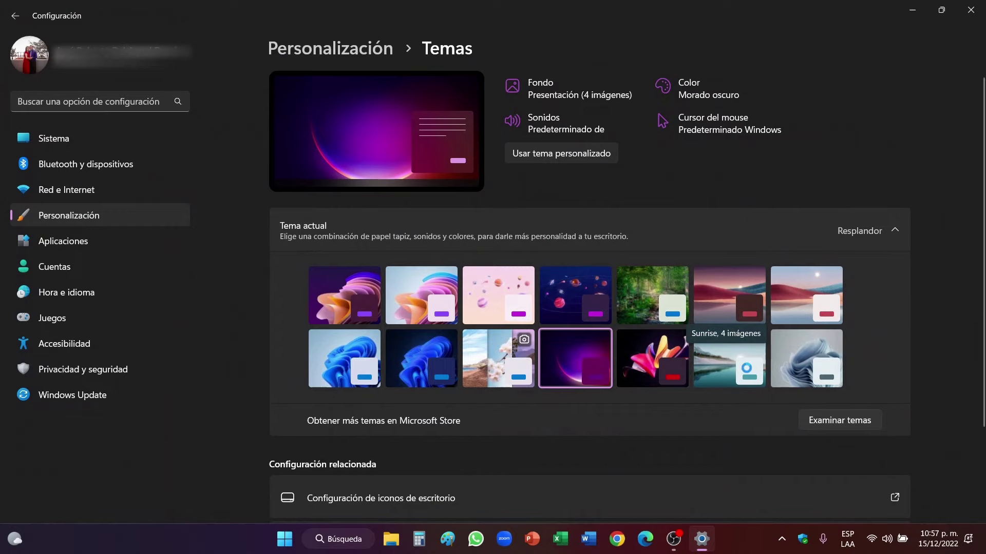
left_click(746, 368)
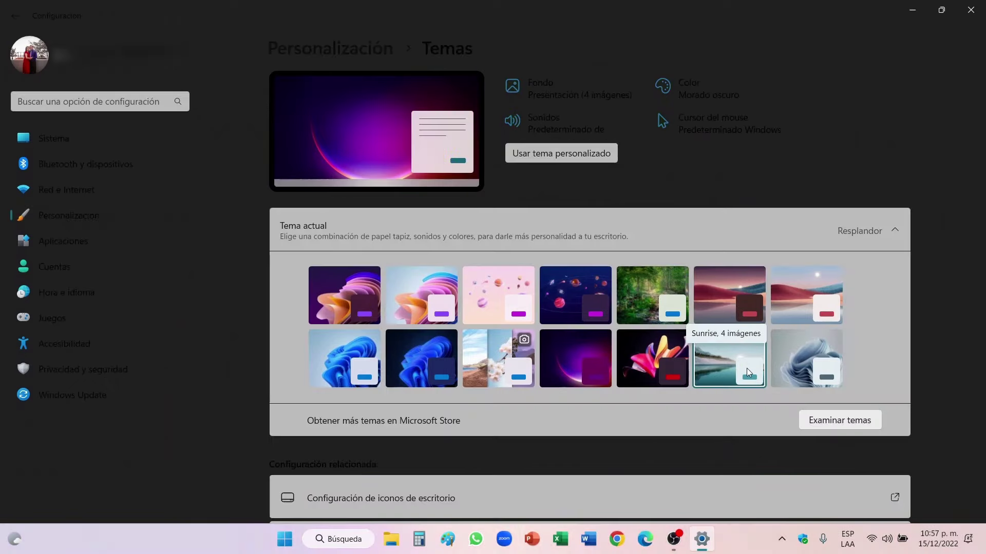